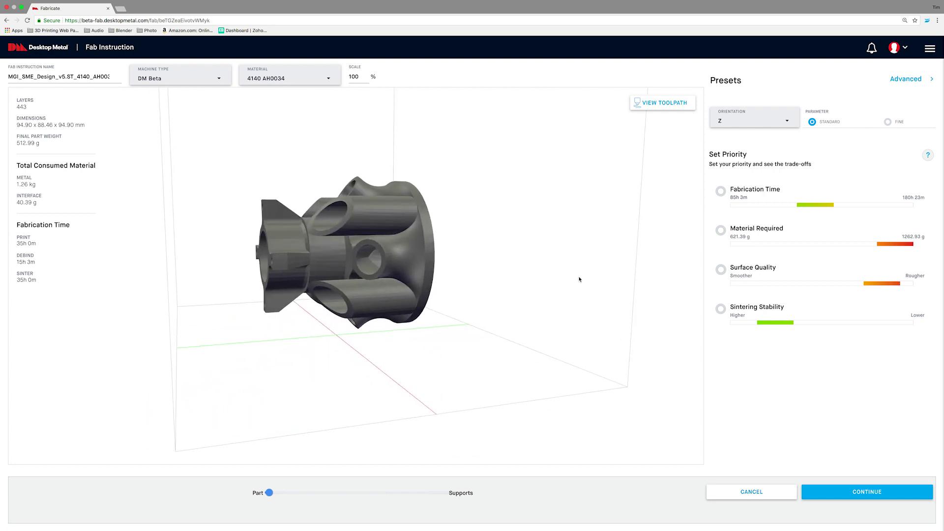
Step: Orient the part along -Y and display it together with its supports
left_click(729, 221)
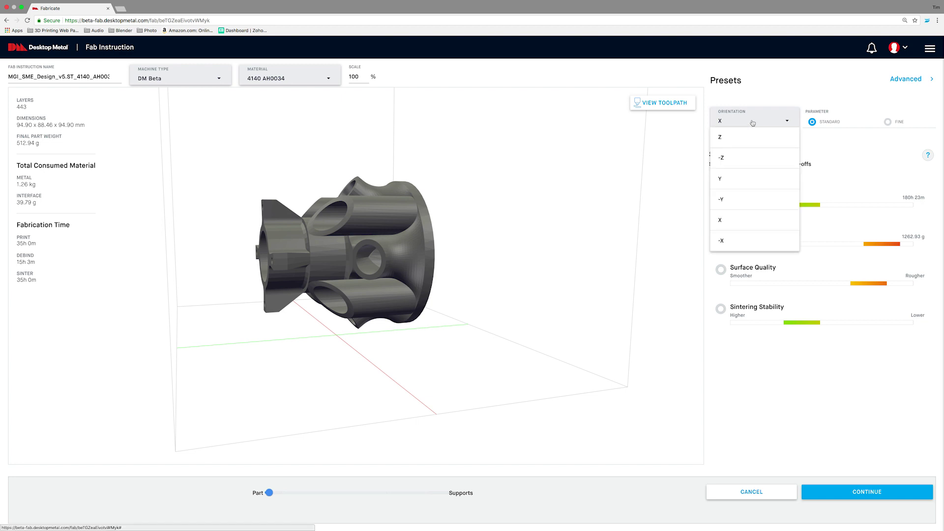
left_click(745, 201)
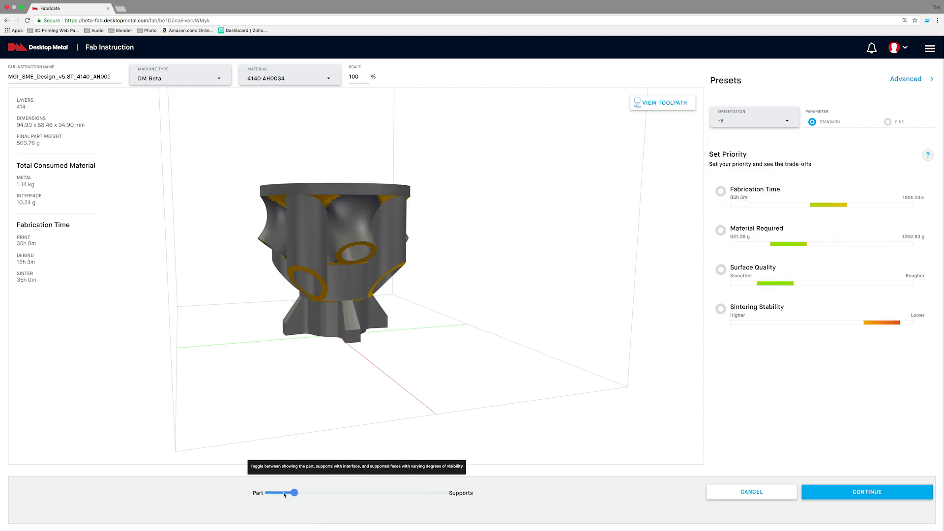
mouse_move(284, 494)
left_mouse_down()
mouse_move(312, 499)
mouse_move(294, 494)
left_mouse_up()
Step: Prioritise fabrication time, preview the layer toolpath, and proceed to Job Setup
left_click(723, 193)
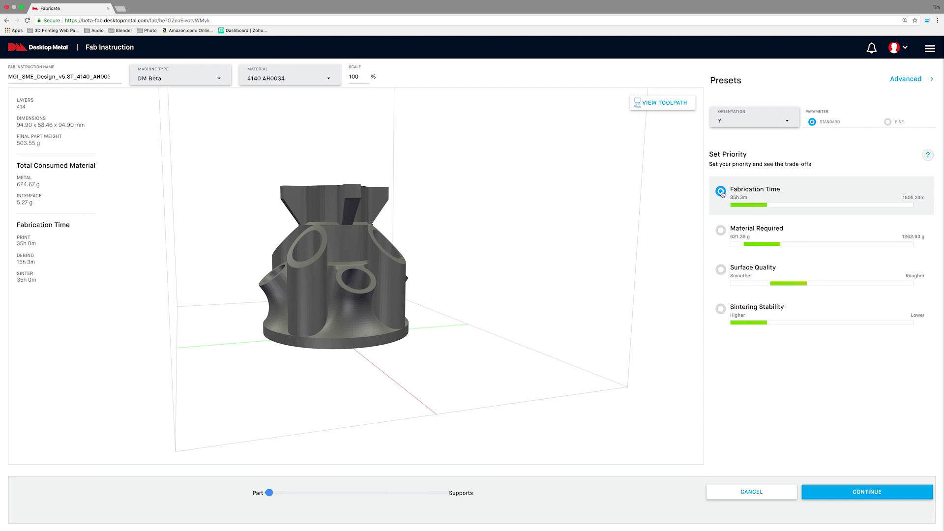
left_click(662, 102)
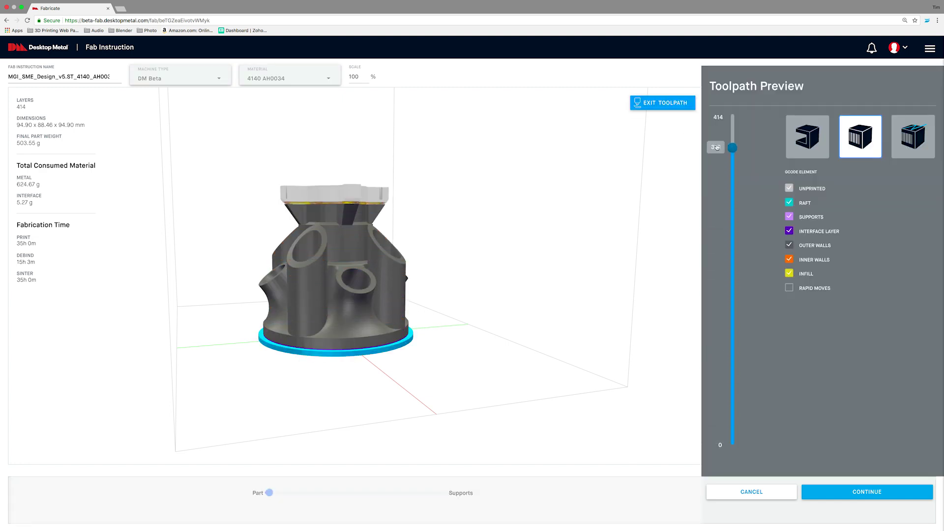
left_click(837, 491)
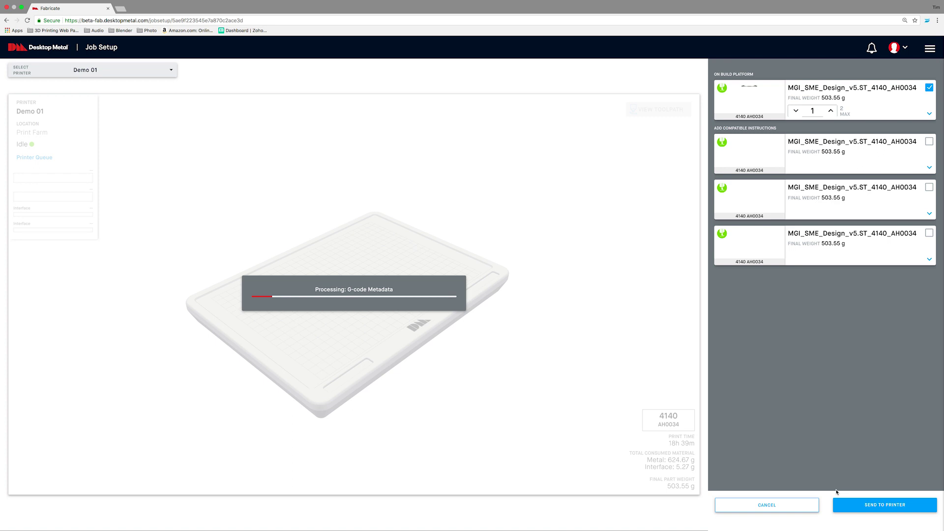